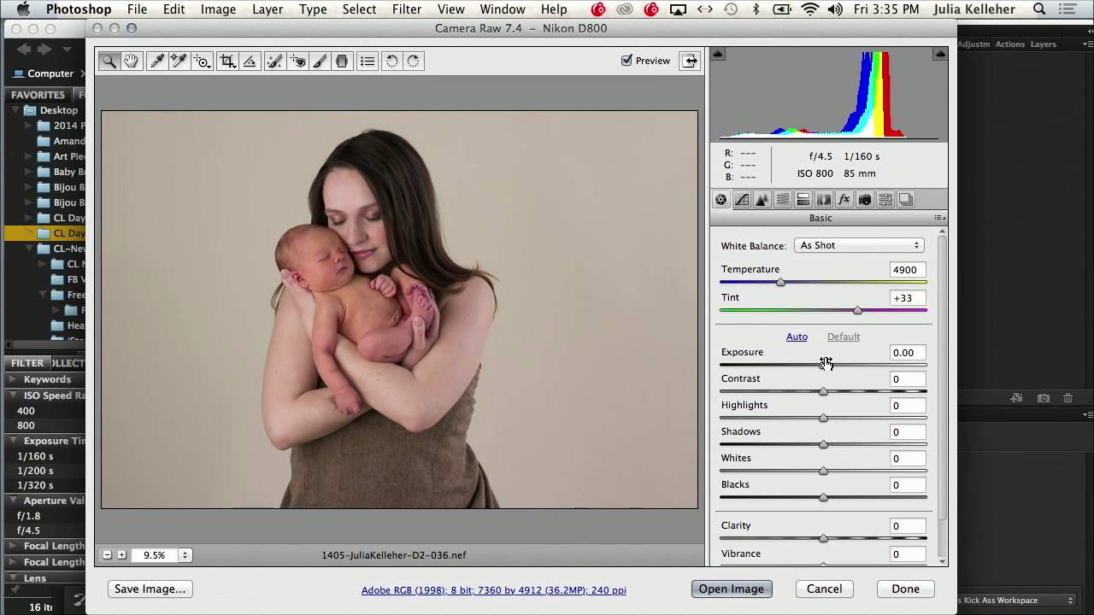
Check lens corrections, raise Exposure to +0.25 in Camera Raw, and open the photo in Photoshop
{"action": "left_click", "coordinate": [823, 199]}
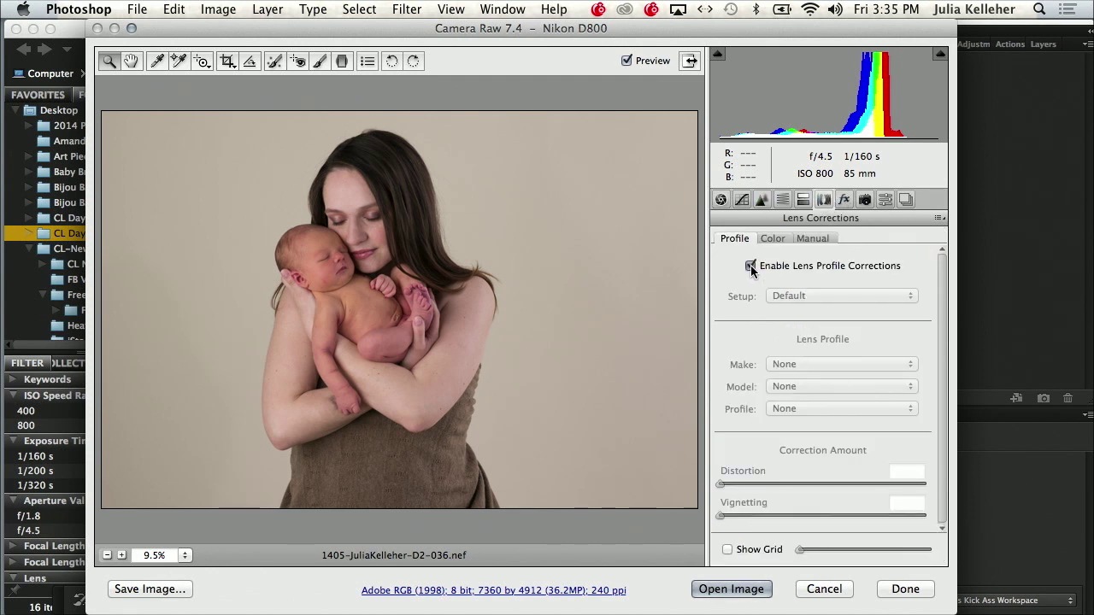
{"action": "left_click", "coordinate": [721, 199]}
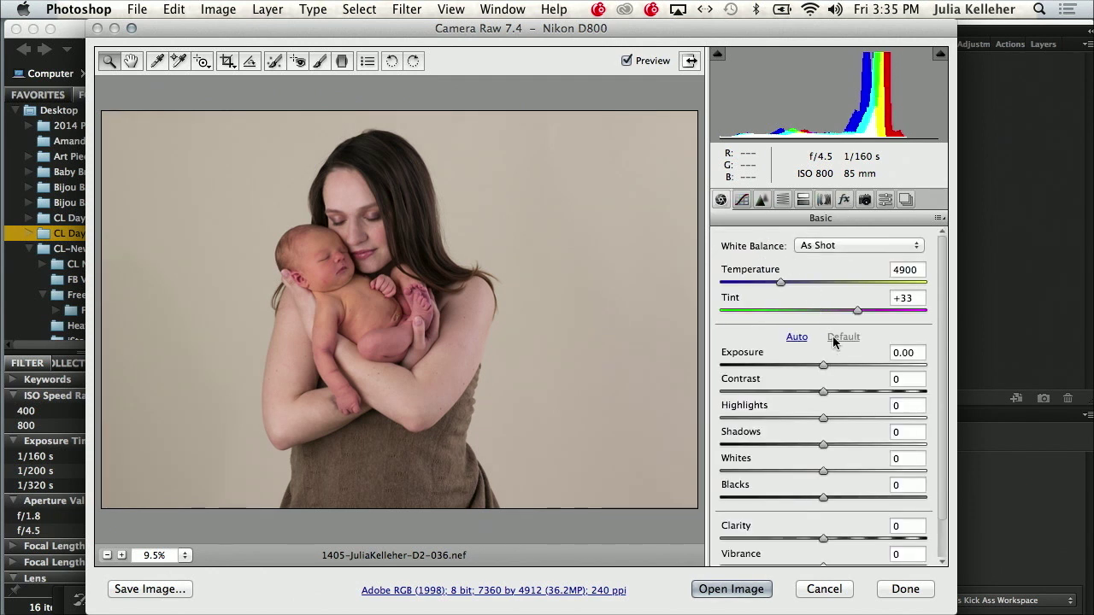
{"action": "left_click", "coordinate": [833, 363]}
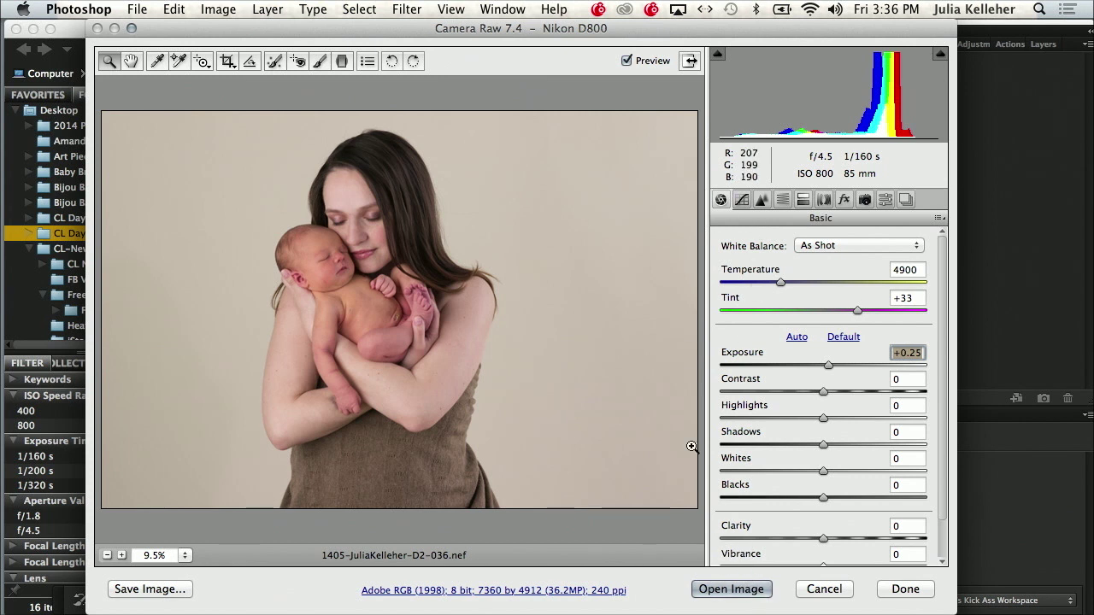
{"action": "left_click", "coordinate": [737, 588]}
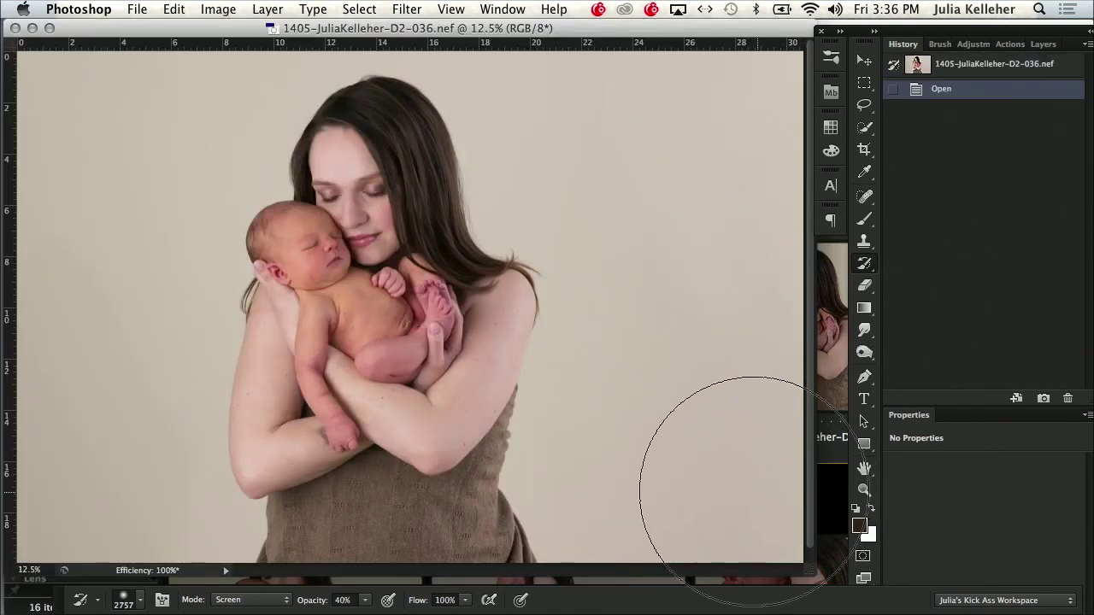
Zoom out to view the whole photo and launch Liquify with Shift+Cmd+X
{"action": "key", "text": "super+space"}
{"action": "left_click_drag", "start_coordinate": [478, 320], "coordinate": [427, 319]}
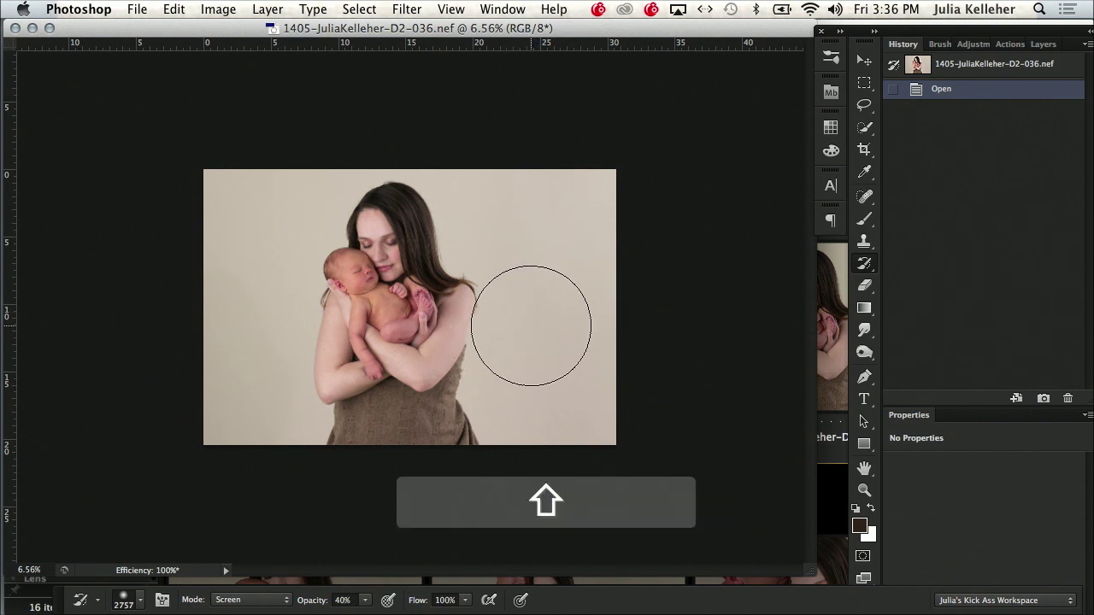
{"action": "key", "text": "shift+super+x"}
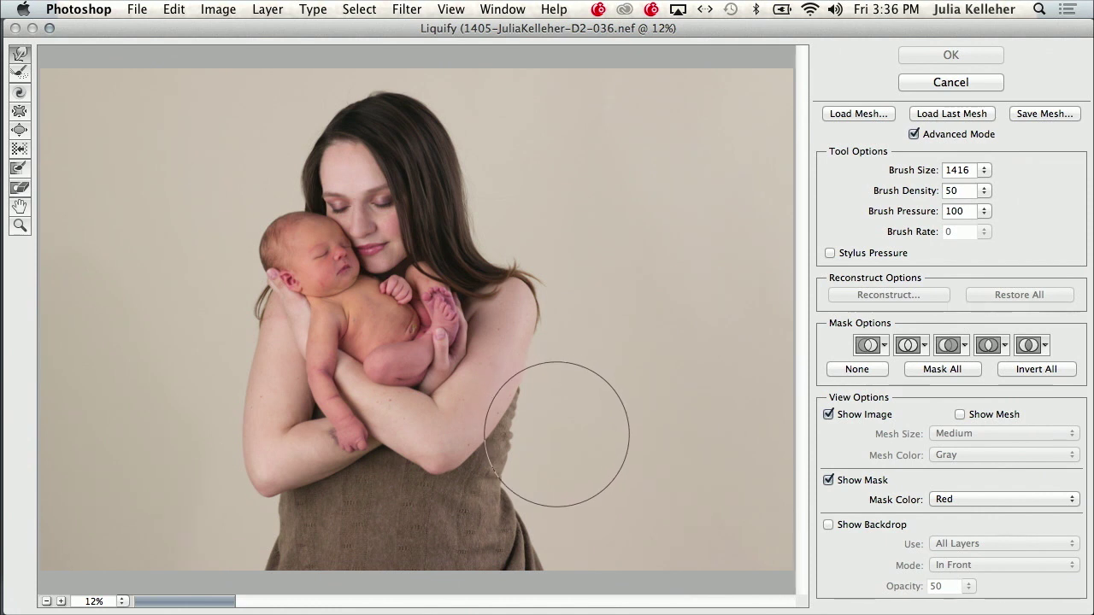
Shrink the Liquify brush to 330, try a warp on the dress's lower-right edge, and begin undoing it
{"action": "left_click_drag", "start_coordinate": [561, 412], "coordinate": [571, 424]}
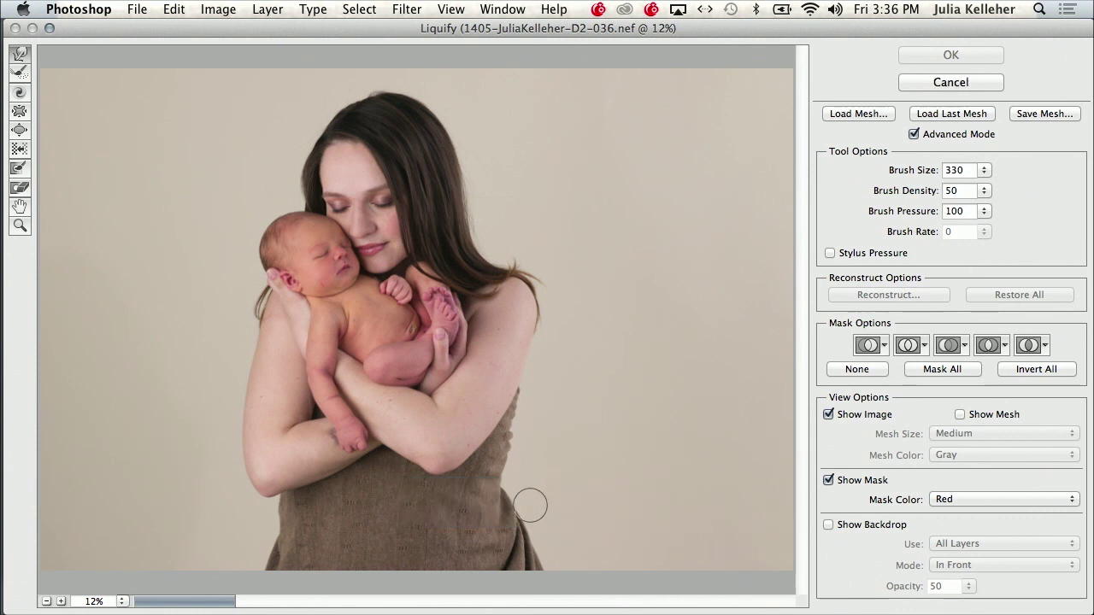
{"action": "left_click_drag", "start_coordinate": [508, 511], "coordinate": [505, 501]}
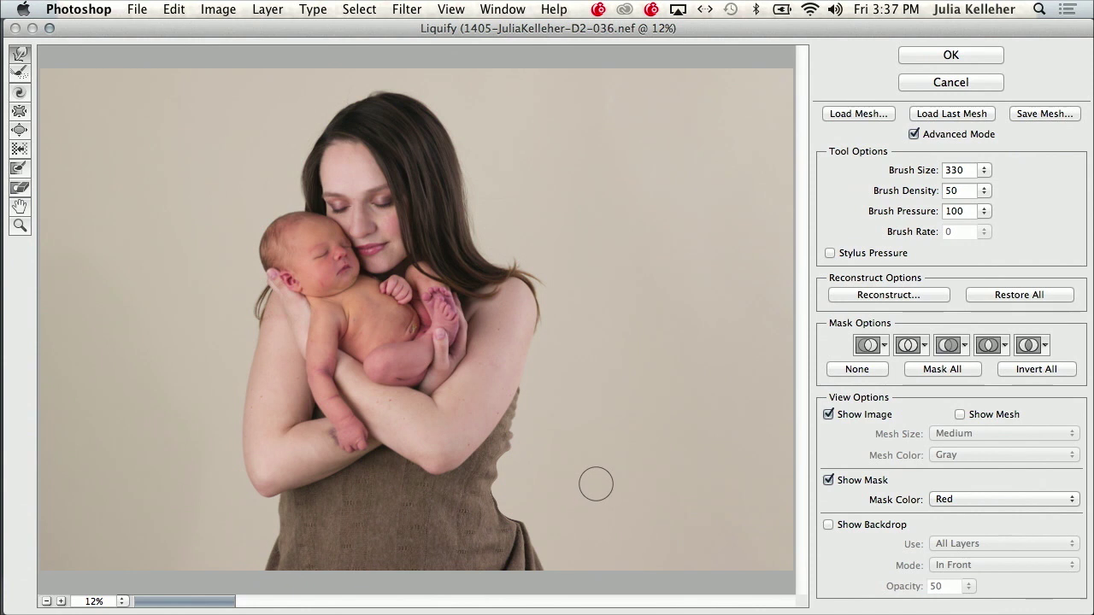
{"action": "left_click", "coordinate": [180, 4]}
{"action": "key", "text": "cmd+z"}
Step backward through the remaining warp strokes until the photo is fully unwarped
{"action": "left_click", "coordinate": [171, 5]}
{"action": "left_click", "coordinate": [171, 5]}
{"action": "left_click", "coordinate": [195, 61]}
{"action": "left_click", "coordinate": [174, 8]}
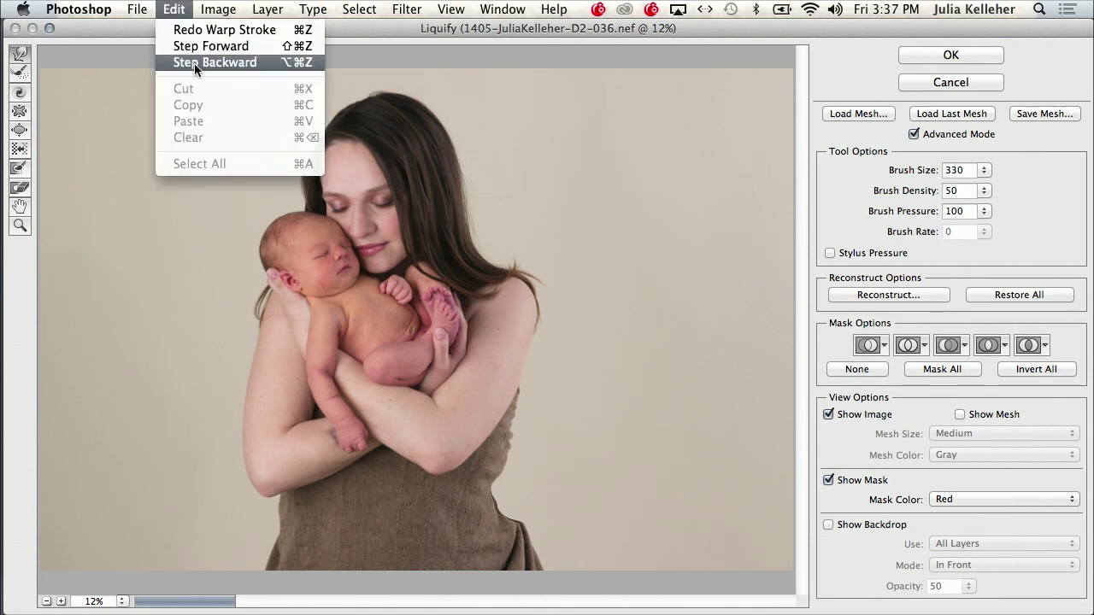
{"action": "left_click", "coordinate": [194, 63]}
{"action": "left_click", "coordinate": [173, 9]}
{"action": "left_click", "coordinate": [191, 64]}
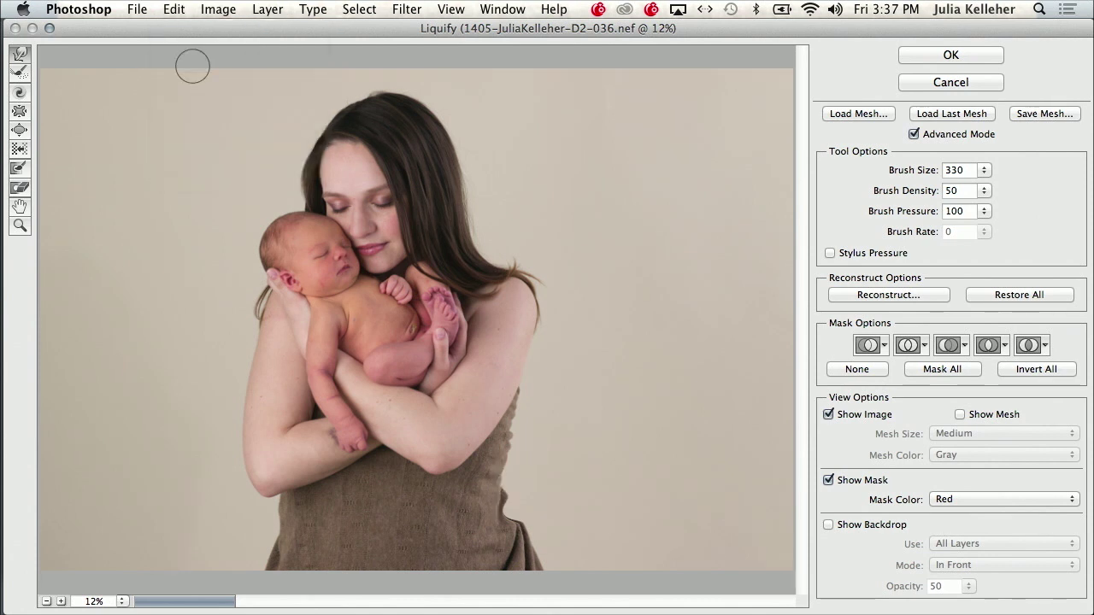
{"action": "left_click", "coordinate": [175, 10]}
{"action": "left_click", "coordinate": [197, 65]}
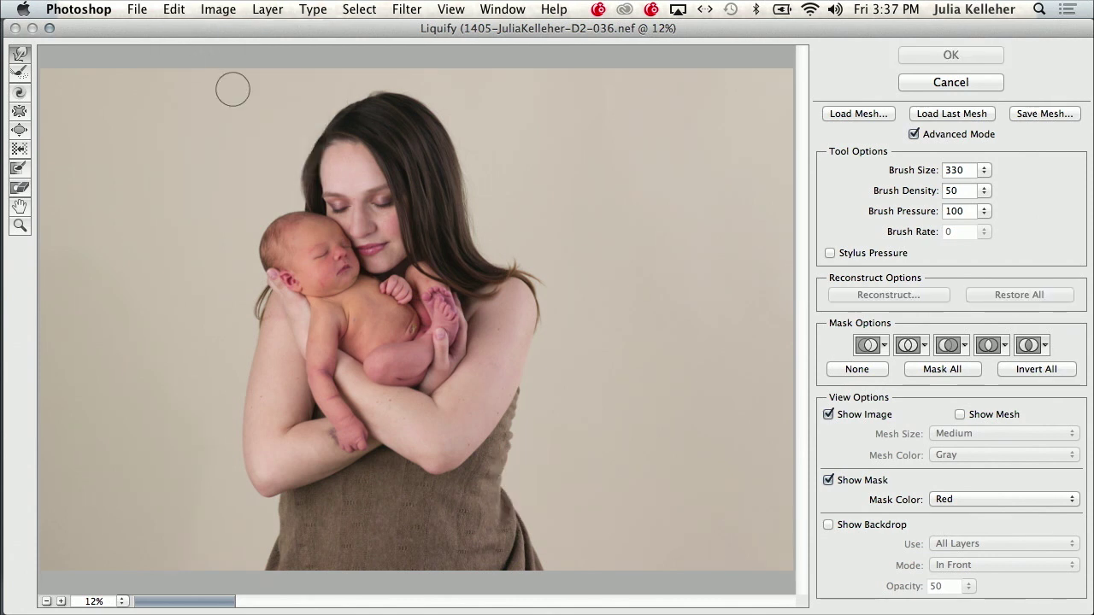
Enlarge the brush to about 1633 and Forward Warp the dress's right and left edges inward
{"action": "left_click_drag", "start_coordinate": [589, 441], "coordinate": [655, 441], "text": "ctrl+alt"}
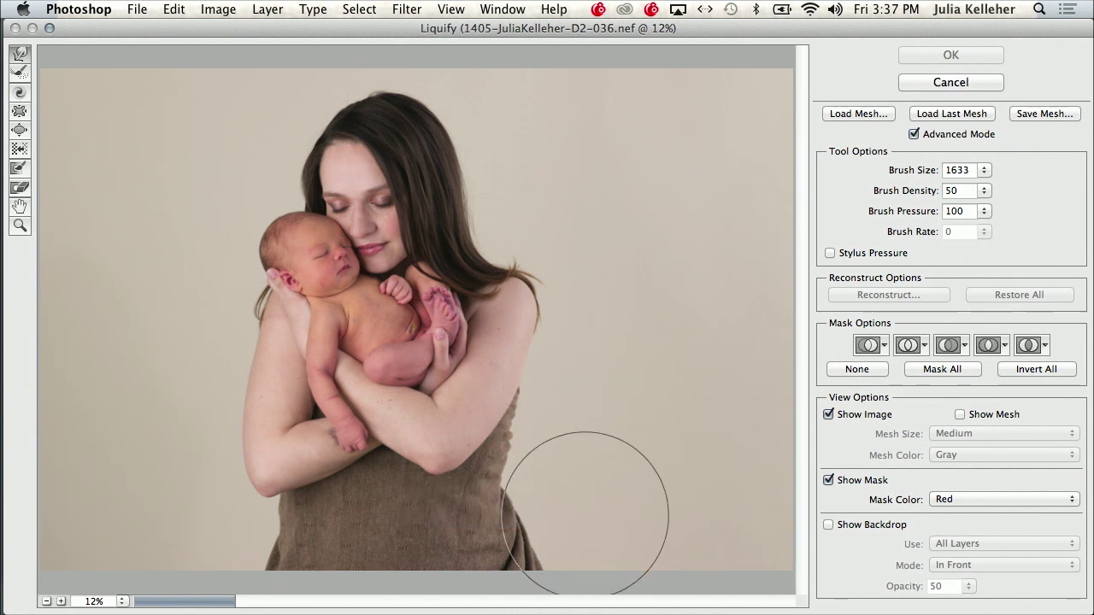
{"action": "mouse_move", "coordinate": [557, 523]}
{"action": "left_mouse_down"}
{"action": "mouse_move", "coordinate": [547, 573]}
{"action": "mouse_move", "coordinate": [564, 520]}
{"action": "mouse_move", "coordinate": [548, 574]}
{"action": "mouse_move", "coordinate": [566, 541]}
{"action": "left_mouse_up"}
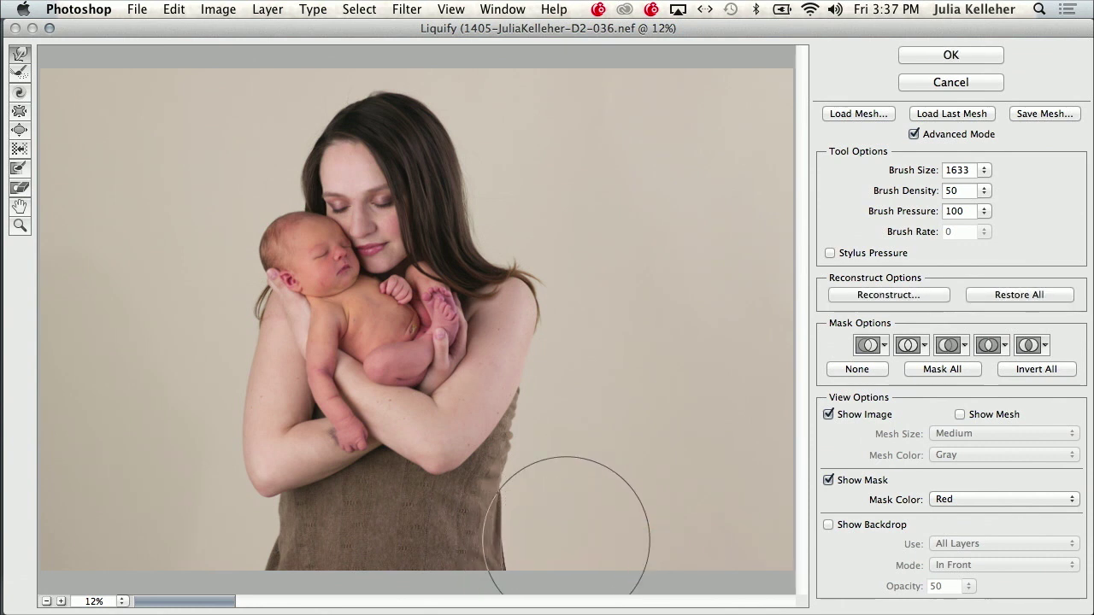
{"action": "mouse_move", "coordinate": [566, 540]}
{"action": "left_mouse_down"}
{"action": "mouse_move", "coordinate": [625, 374]}
{"action": "mouse_move", "coordinate": [619, 470]}
{"action": "mouse_move", "coordinate": [561, 507]}
{"action": "mouse_move", "coordinate": [573, 454]}
{"action": "left_mouse_up"}
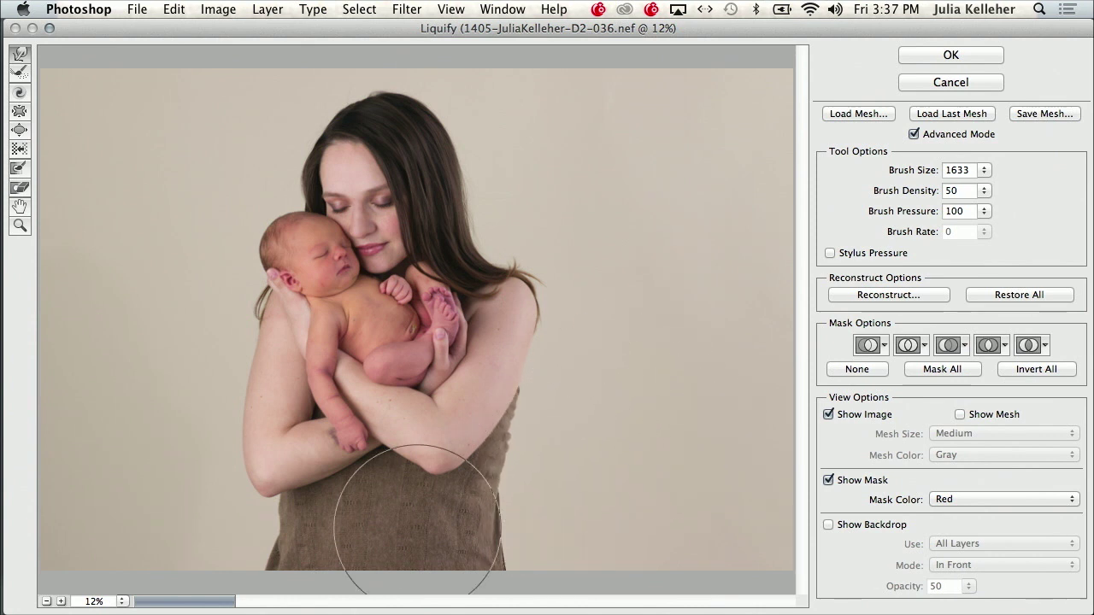
{"action": "mouse_move", "coordinate": [234, 518]}
{"action": "left_mouse_down"}
{"action": "mouse_move", "coordinate": [244, 562]}
{"action": "mouse_move", "coordinate": [212, 558]}
{"action": "mouse_move", "coordinate": [239, 588]}
{"action": "mouse_move", "coordinate": [229, 559]}
{"action": "mouse_move", "coordinate": [253, 534]}
{"action": "mouse_move", "coordinate": [268, 532]}
{"action": "mouse_move", "coordinate": [281, 552]}
{"action": "mouse_move", "coordinate": [266, 530]}
{"action": "mouse_move", "coordinate": [224, 523]}
{"action": "mouse_move", "coordinate": [210, 492]}
{"action": "left_mouse_up"}
{"action": "key", "text": "alt"}
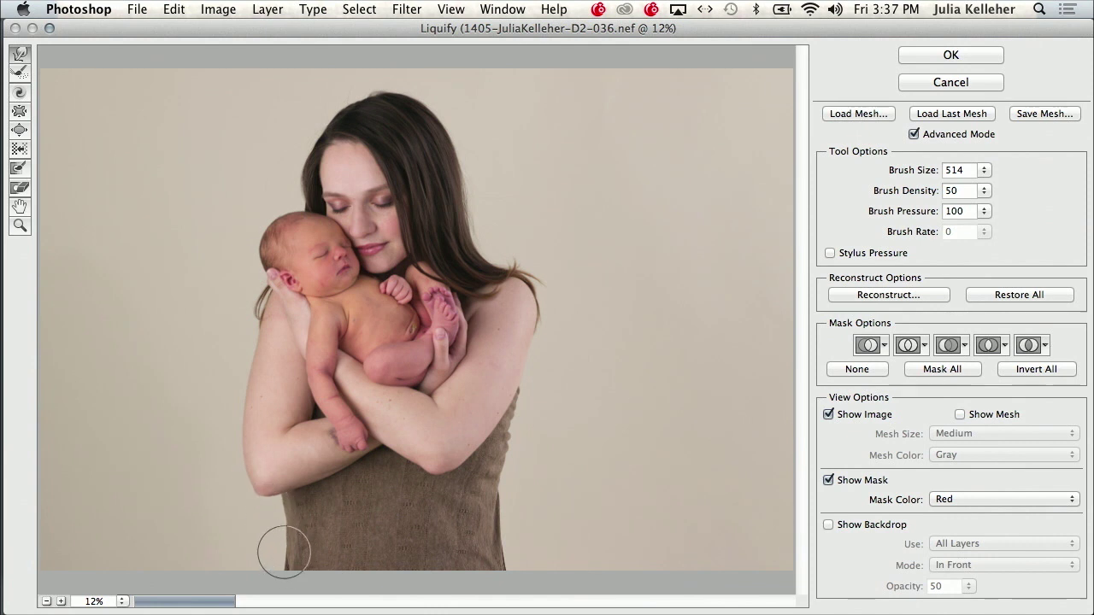
Enlarge the brush, push the left arm's outer edge inward, then reduce the brush to 1066
{"action": "left_click_drag", "start_coordinate": [584, 396], "coordinate": [701, 397]}
{"action": "mouse_move", "coordinate": [151, 383]}
{"action": "left_mouse_down"}
{"action": "mouse_move", "coordinate": [166, 371]}
{"action": "mouse_move", "coordinate": [154, 402]}
{"action": "left_mouse_up"}
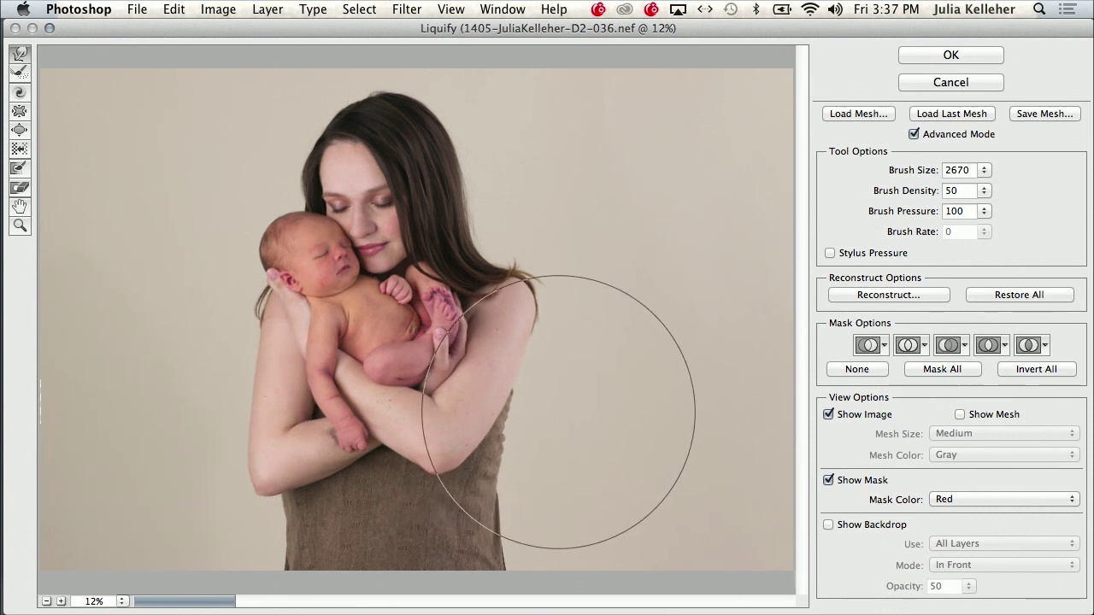
{"action": "left_click_drag", "start_coordinate": [529, 208], "coordinate": [471, 208]}
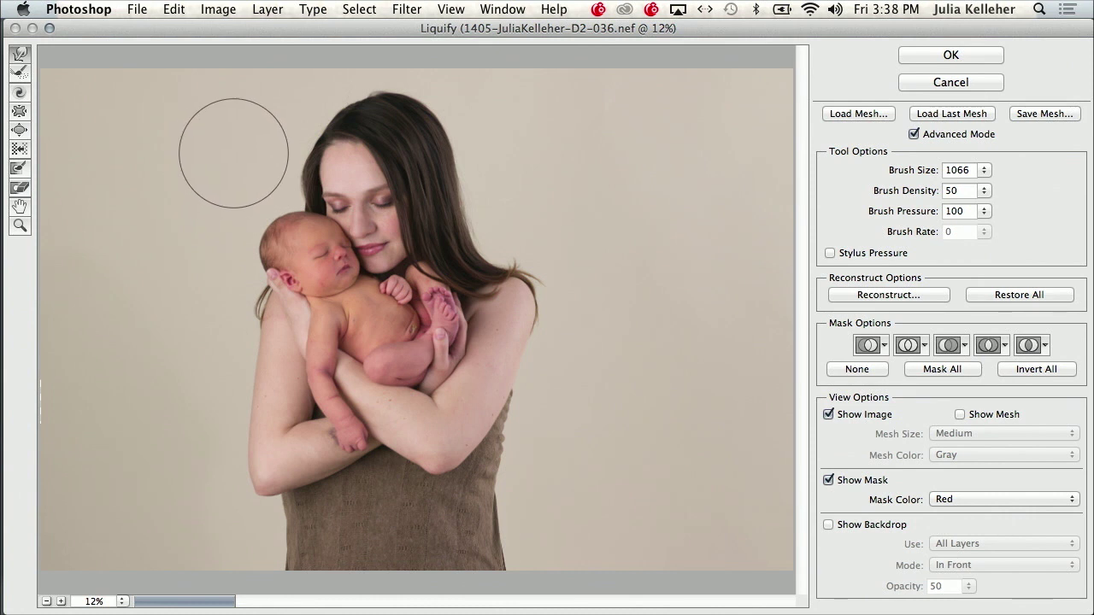
Undo a trial push on the hair beside her face, then apply the Liquify reshaping with OK
{"action": "left_click_drag", "start_coordinate": [280, 164], "coordinate": [320, 174]}
{"action": "key", "text": "super+z"}
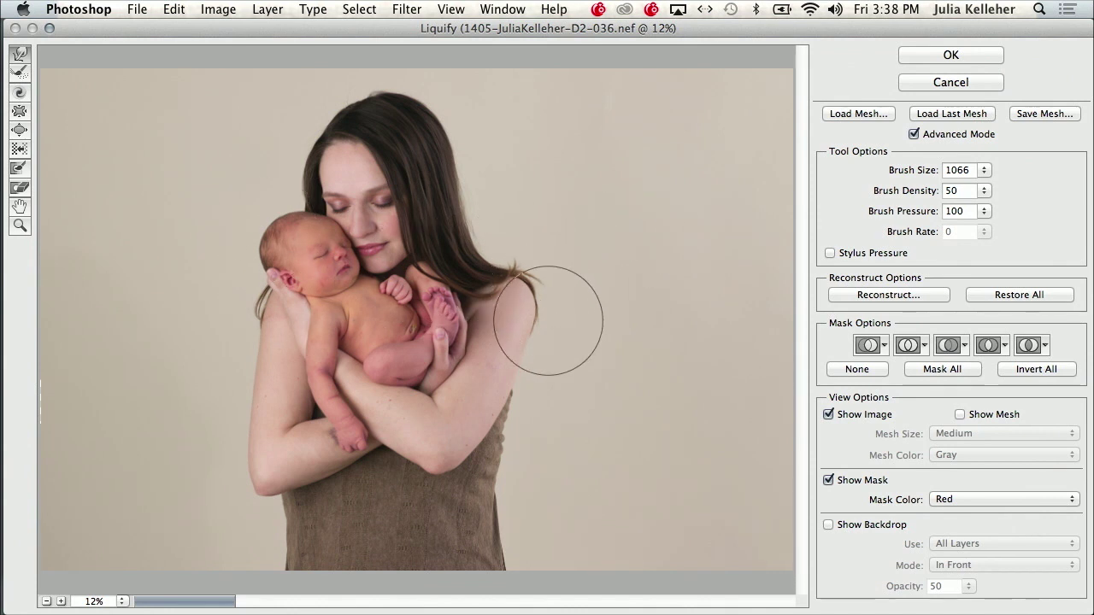
{"action": "left_click", "coordinate": [937, 58]}
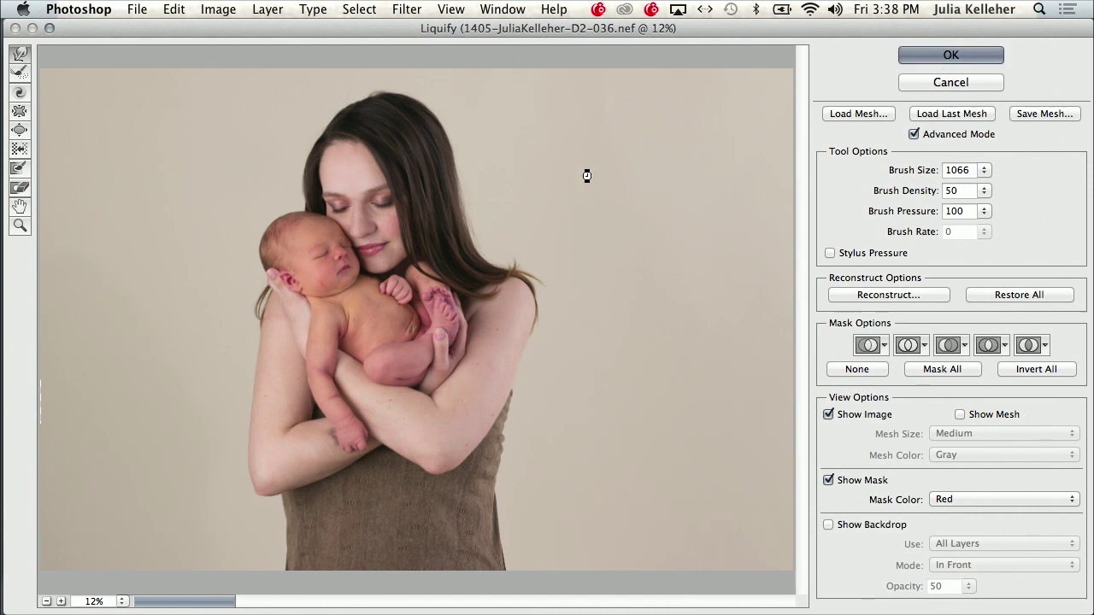
Zoom out and toggle between the original snapshot and the Liquify history state, ending on Liquify
{"action": "key", "text": "super+space"}
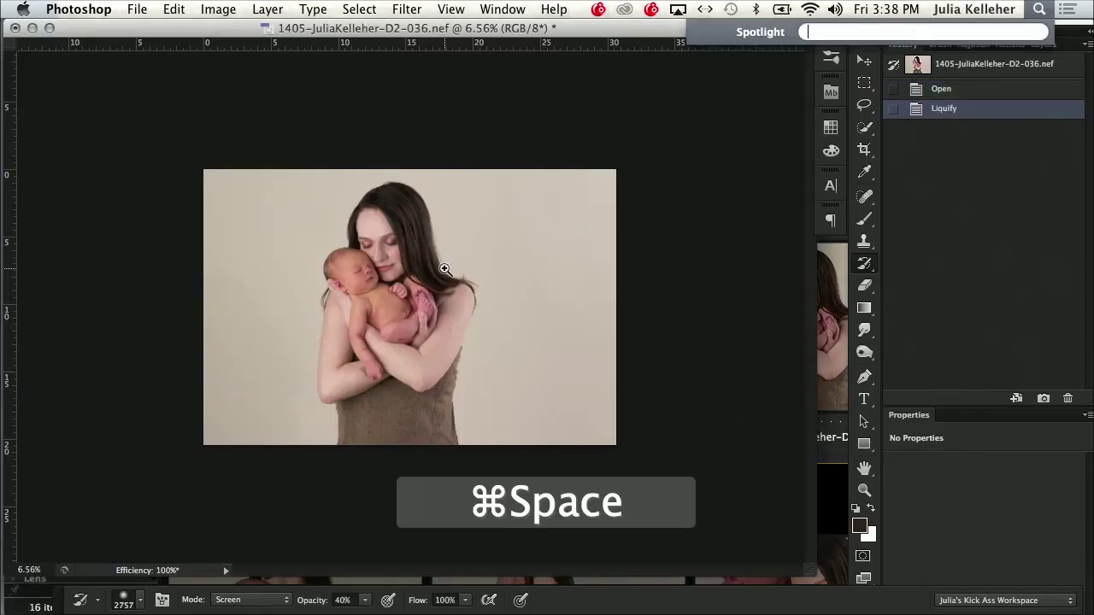
{"action": "left_click", "coordinate": [409, 273]}
{"action": "left_click", "coordinate": [961, 65]}
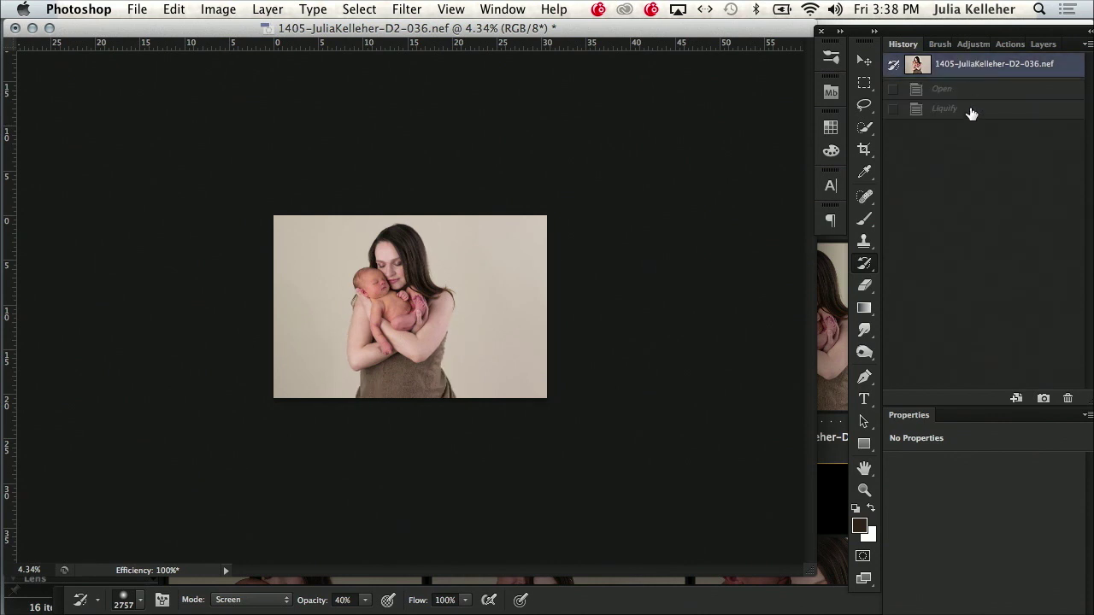
{"action": "left_click", "coordinate": [971, 111]}
{"action": "left_click", "coordinate": [983, 60]}
{"action": "left_click", "coordinate": [964, 111]}
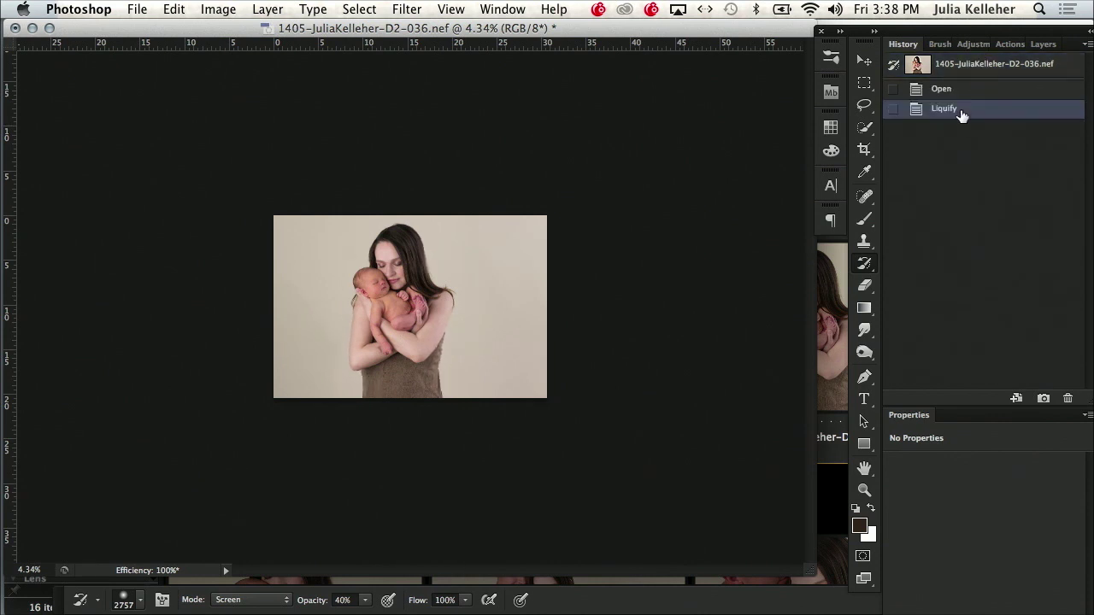